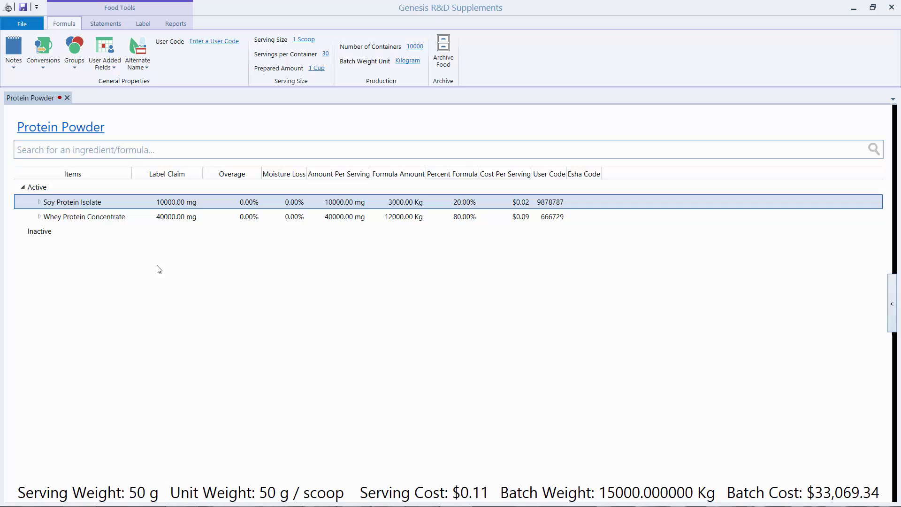
Step: Examine the nutrient components of the active ingredients Soy Protein Isolate and Whey Protein Concentrate
{"action": "left_click", "coordinate": [41, 202]}
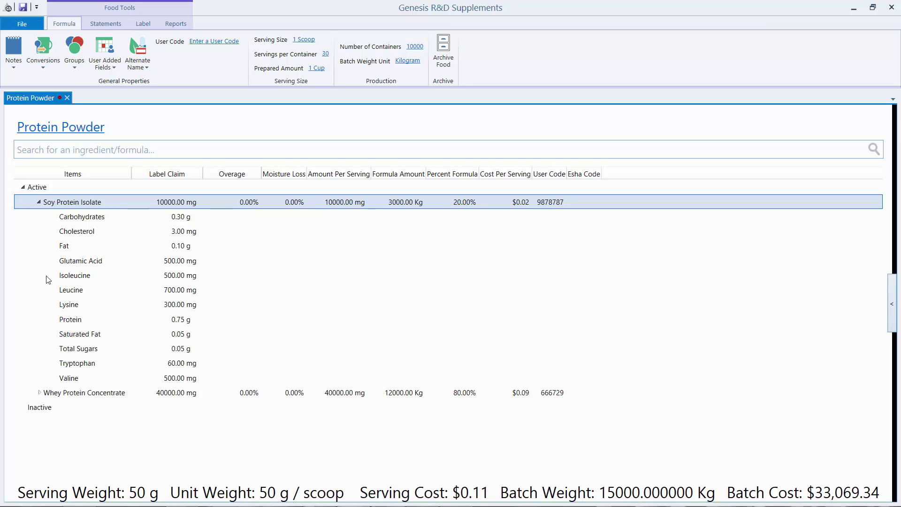
{"action": "left_click", "coordinate": [40, 203]}
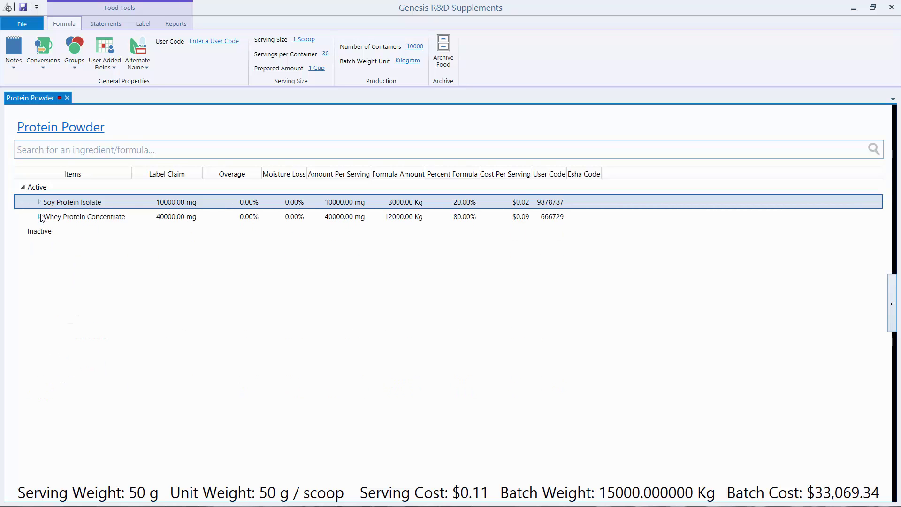
{"action": "left_click", "coordinate": [40, 216]}
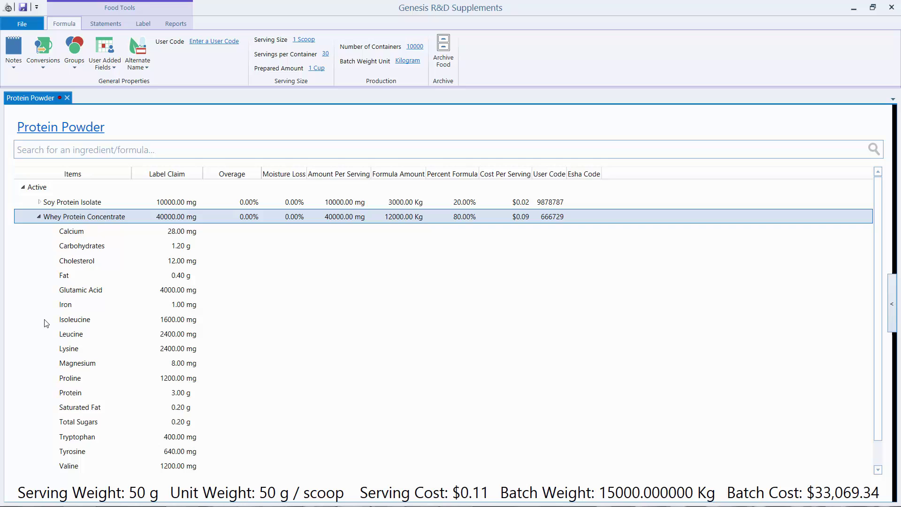
{"action": "left_click", "coordinate": [40, 217]}
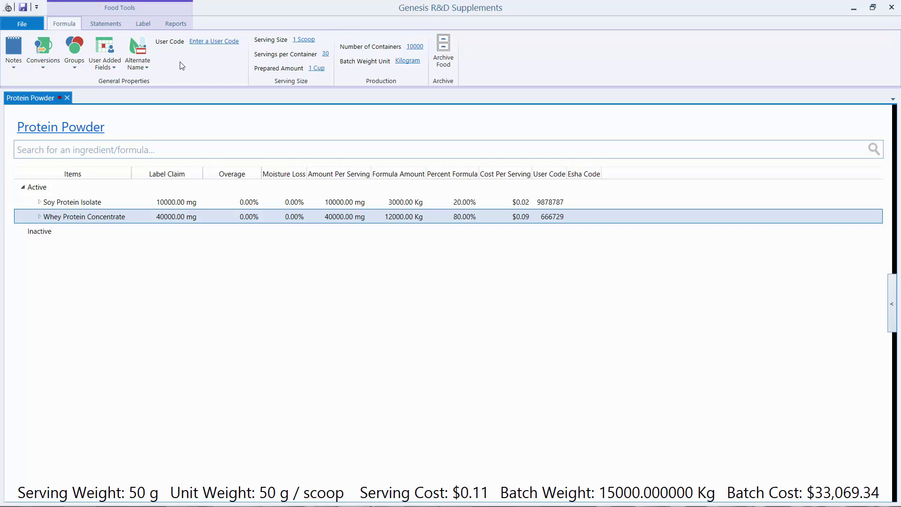
Step: On the formula's supplement label, promote Glutamic Acid from Whey Protein Concentrate to its own line and select that line
{"action": "left_click", "coordinate": [146, 24]}
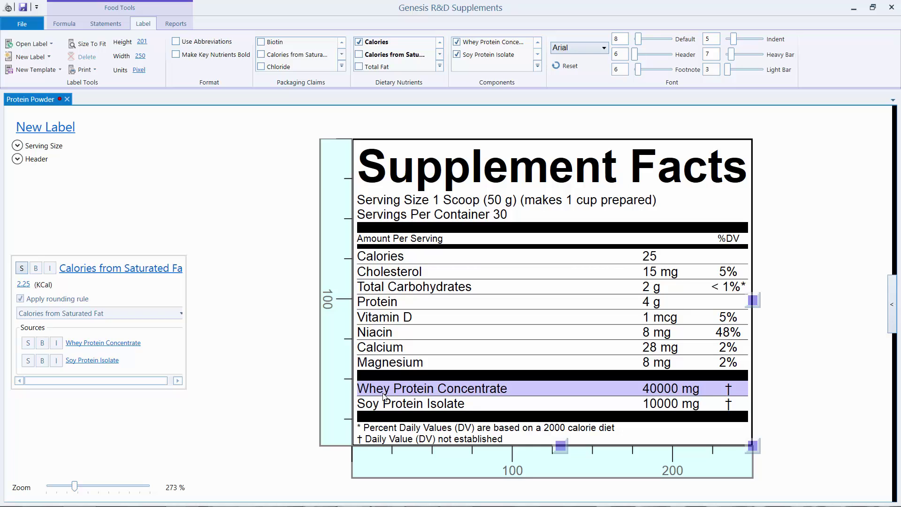
{"action": "left_click", "coordinate": [407, 394]}
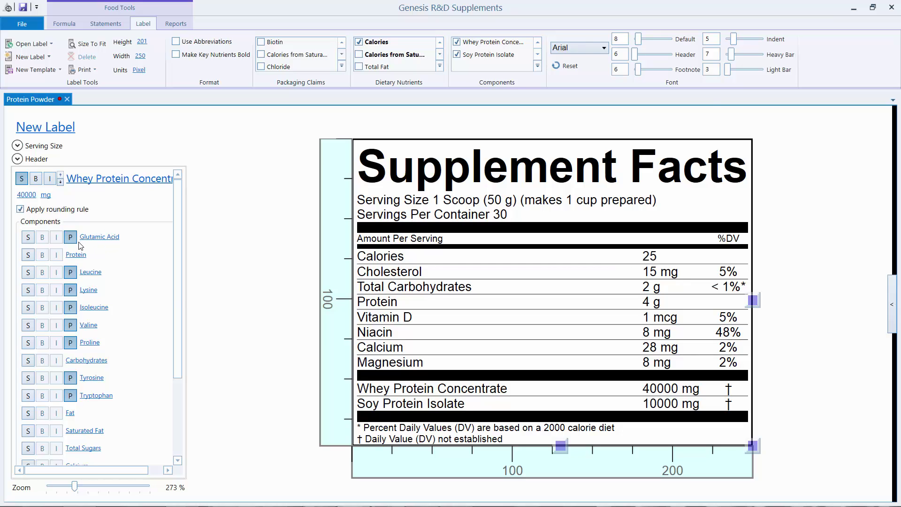
{"action": "left_click", "coordinate": [71, 238]}
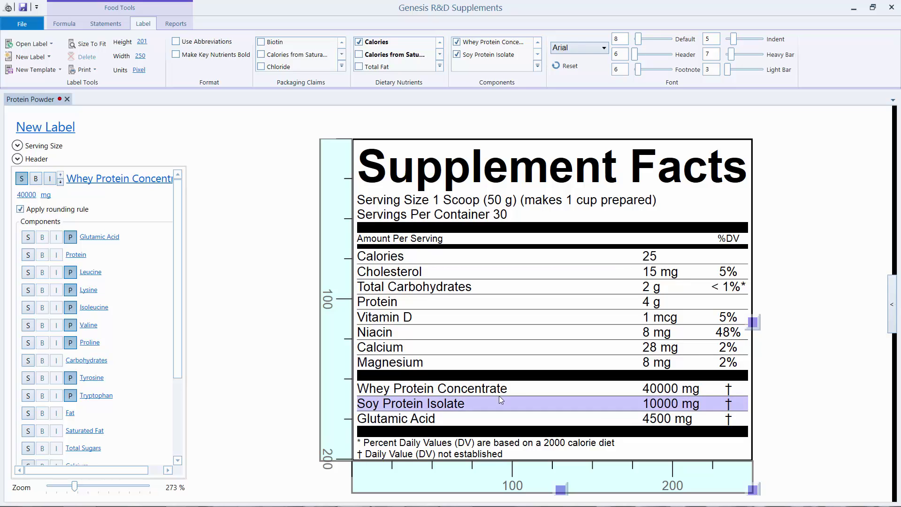
{"action": "left_click", "coordinate": [655, 419]}
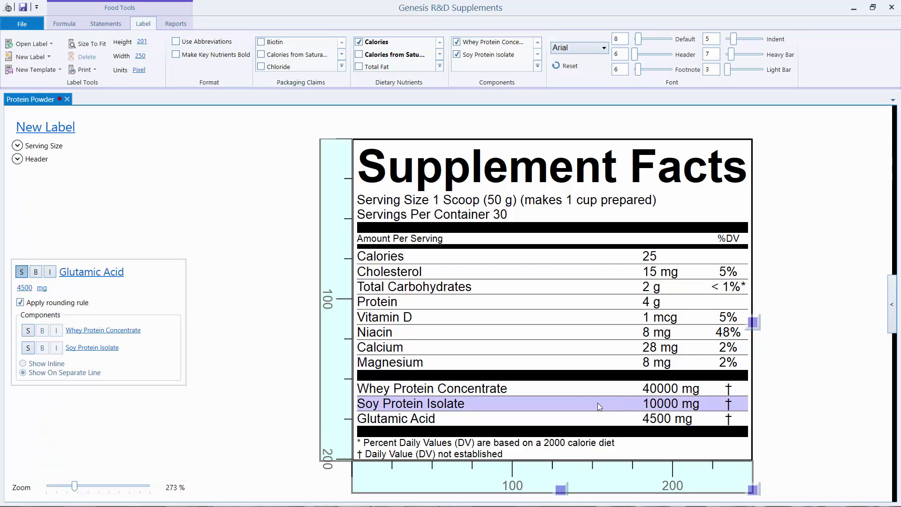
Step: Promote Leucine from Whey Protein Concentrate to its own line on the label and select that line
{"action": "left_click", "coordinate": [386, 394]}
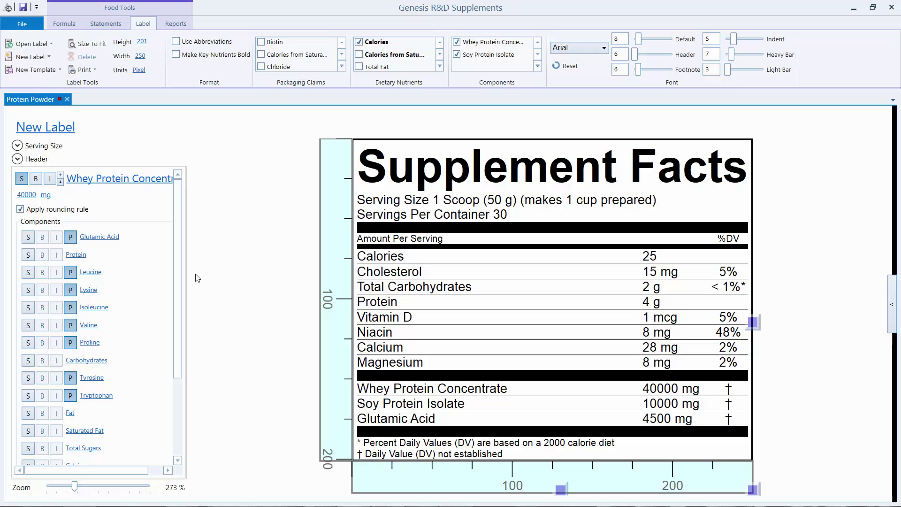
{"action": "left_click", "coordinate": [71, 273]}
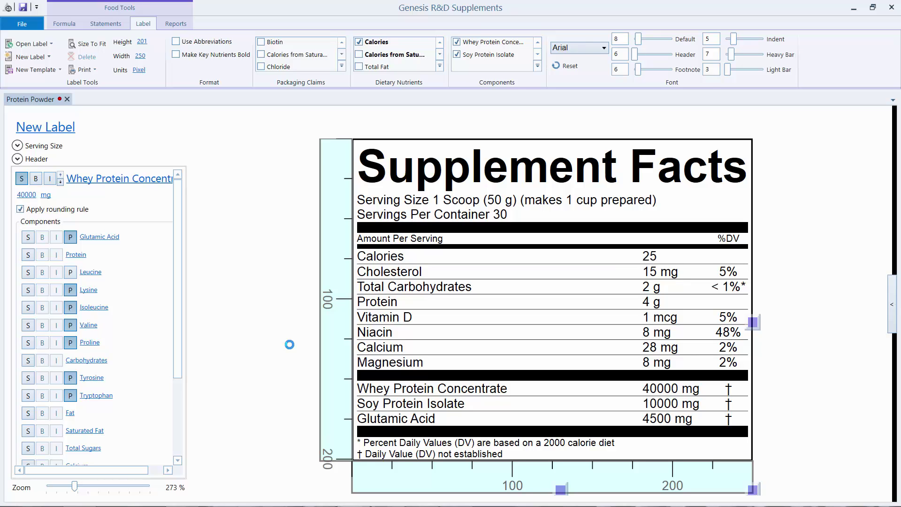
{"action": "left_click", "coordinate": [71, 273]}
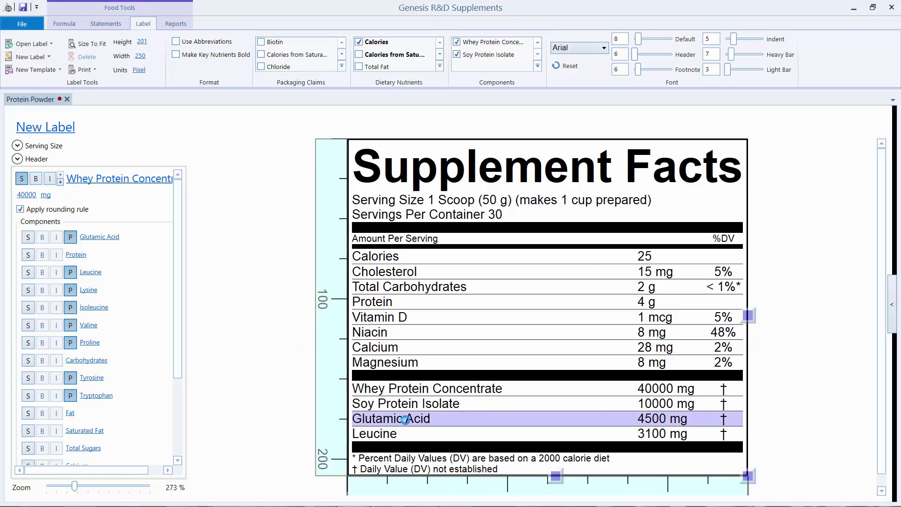
{"action": "left_click", "coordinate": [488, 432]}
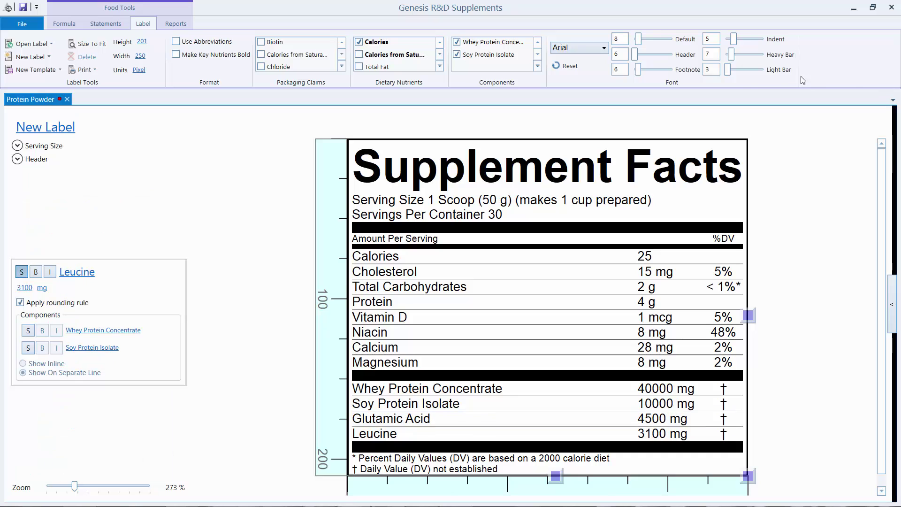
Step: Show Whey Protein Concentrate and Soy Protein Isolate inline as the sources of Glutamic Acid on the label
{"action": "left_click", "coordinate": [430, 422]}
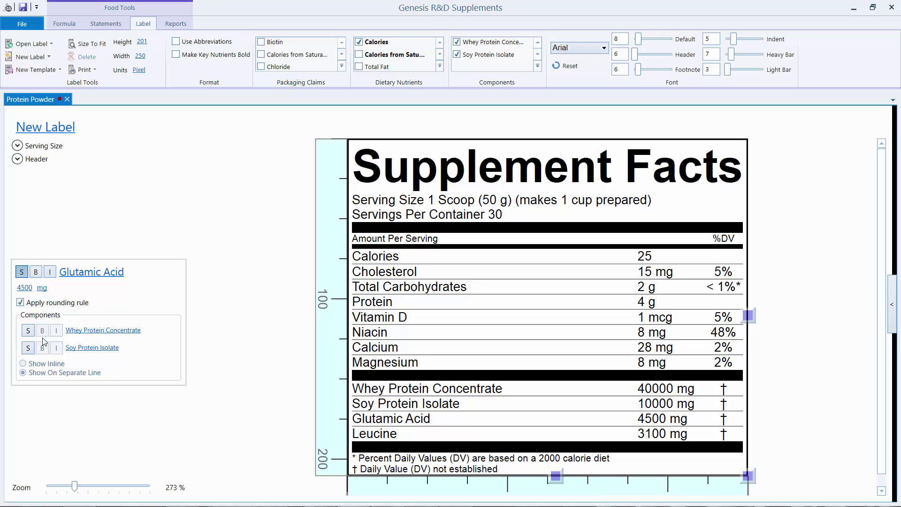
{"action": "left_click", "coordinate": [28, 331]}
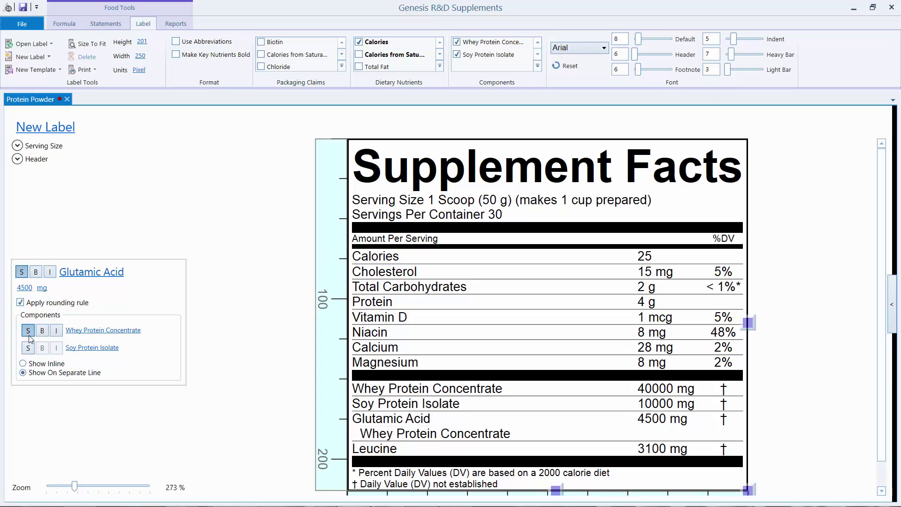
{"action": "left_click", "coordinate": [28, 348]}
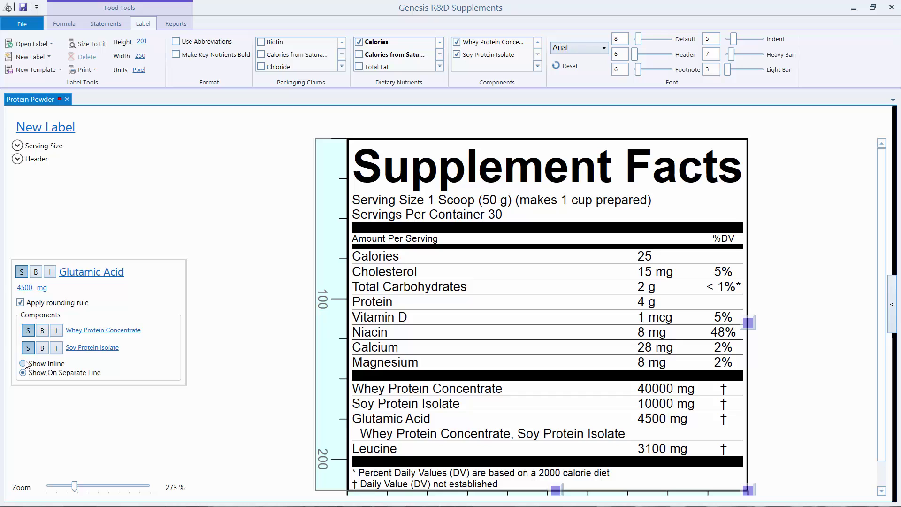
{"action": "left_click", "coordinate": [23, 364]}
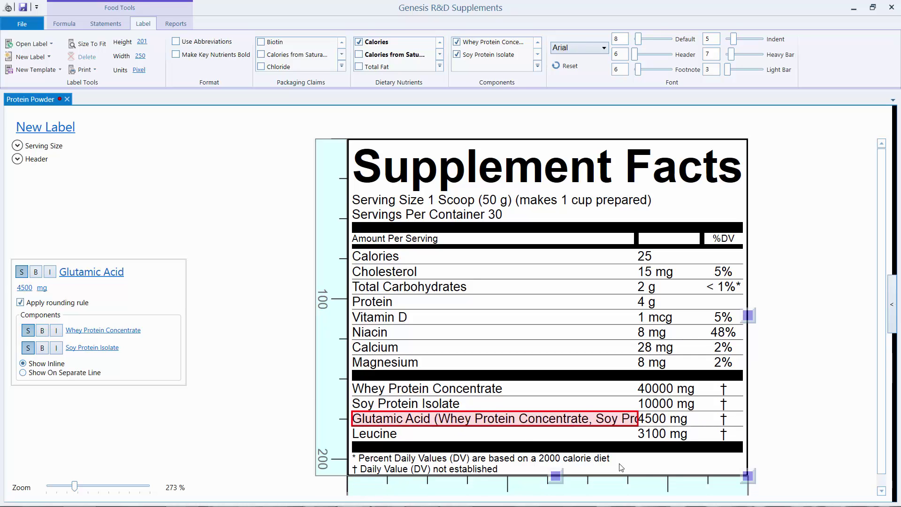
Step: Show Whey Protein Concentrate and Soy Protein Isolate inline as the sources of Leucine
{"action": "left_click", "coordinate": [452, 448]}
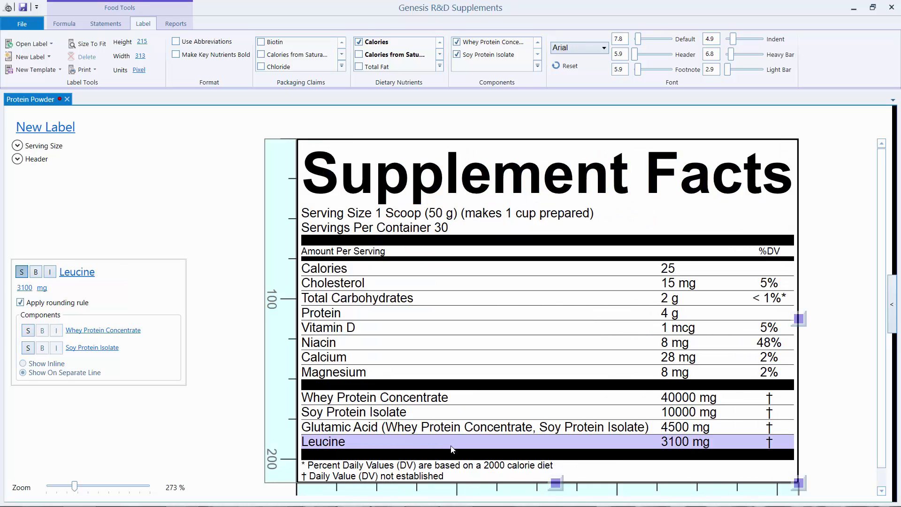
{"action": "left_click", "coordinate": [28, 331]}
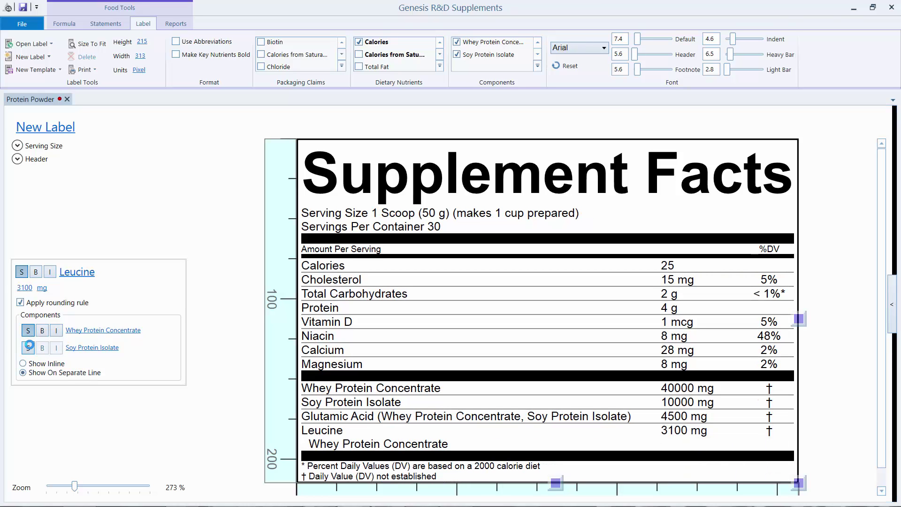
{"action": "left_click", "coordinate": [29, 348]}
{"action": "left_click", "coordinate": [24, 365]}
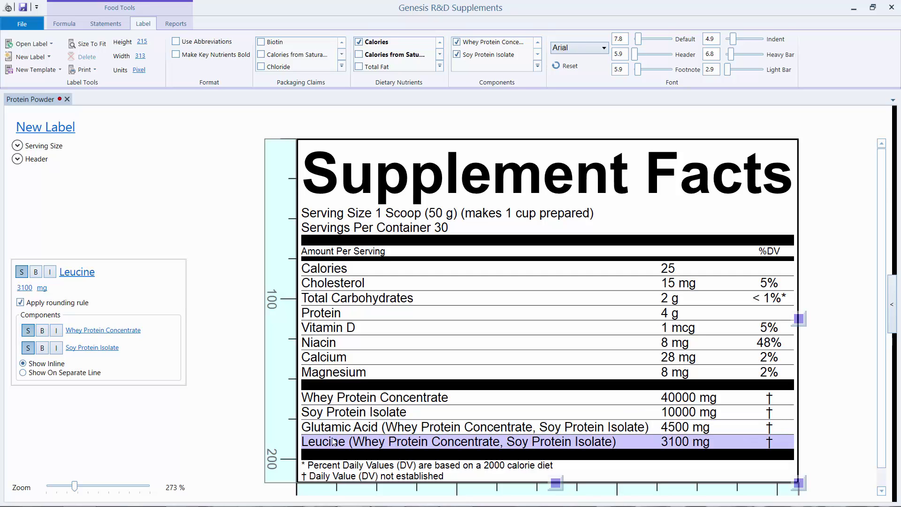
Step: Hide the separate Whey Protein Concentrate and Soy Protein Isolate lines and widen the label to about 397 pixels
{"action": "left_click", "coordinate": [366, 404]}
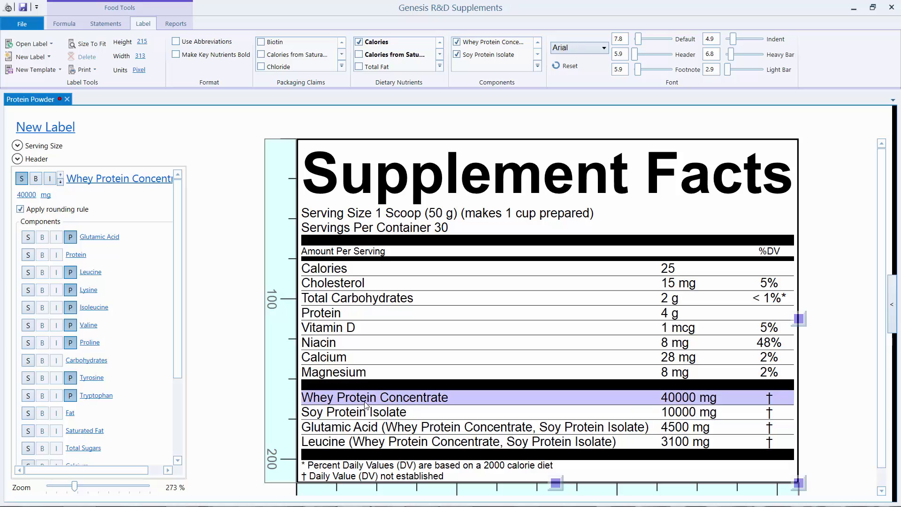
{"action": "left_click", "coordinate": [22, 179]}
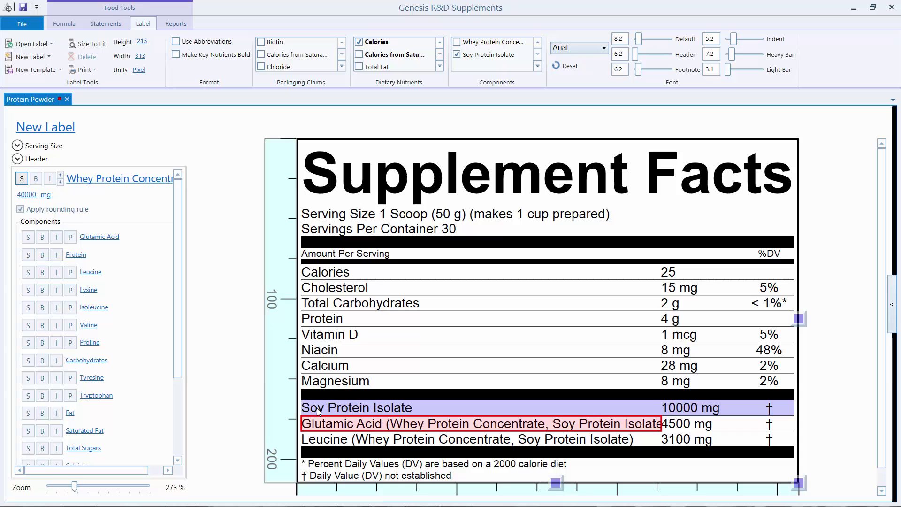
{"action": "left_click", "coordinate": [317, 409]}
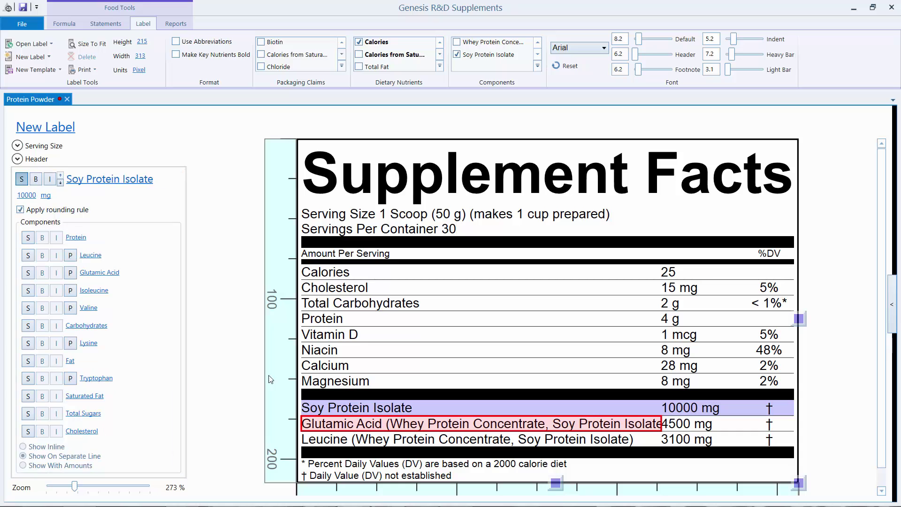
{"action": "left_click", "coordinate": [22, 179]}
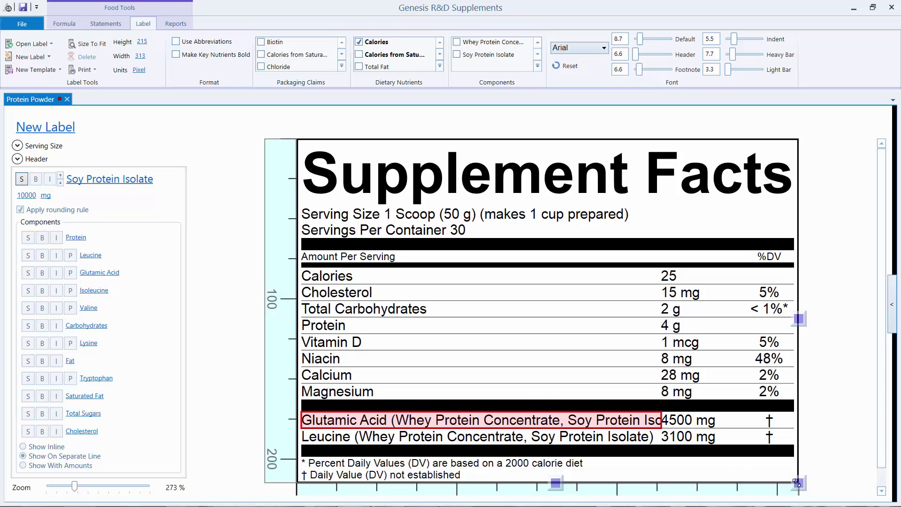
{"action": "left_click_drag", "start_coordinate": [808, 483], "coordinate": [887, 483]}
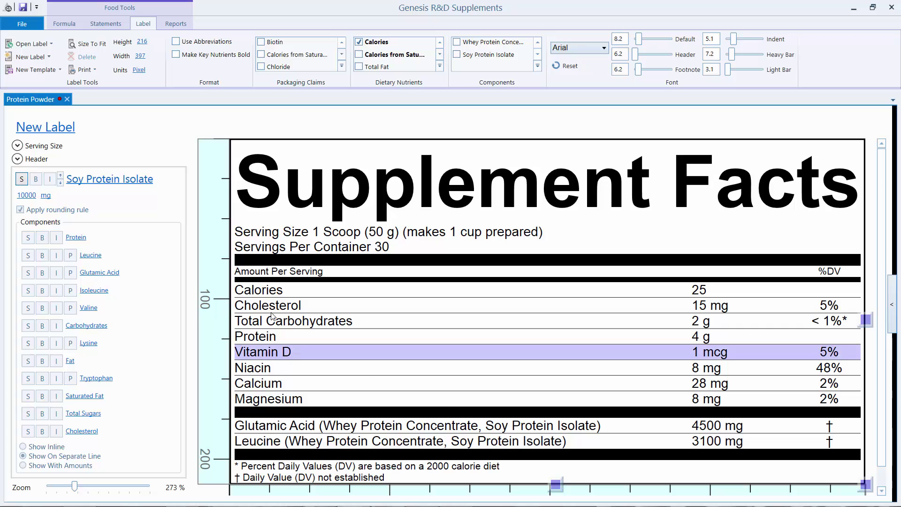
Step: Open the saved label named Tabular Label
{"action": "left_click", "coordinate": [52, 49]}
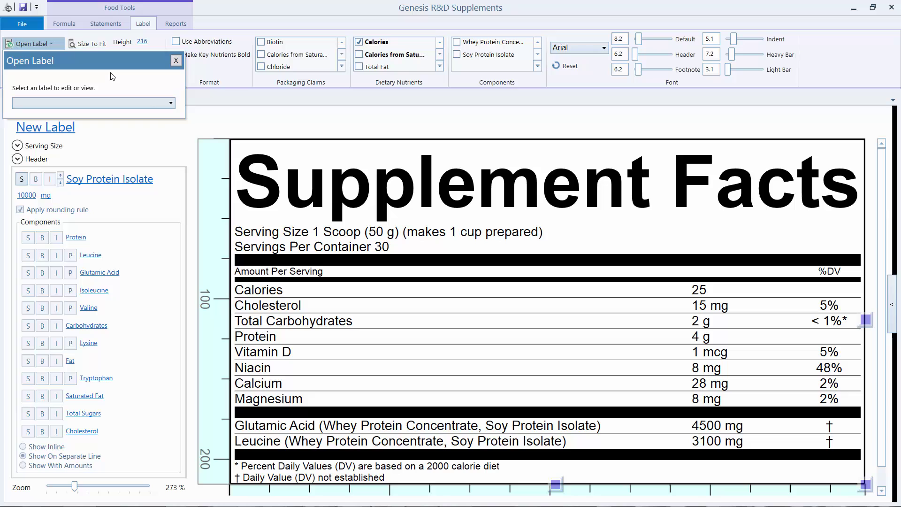
{"action": "left_click", "coordinate": [172, 104]}
{"action": "left_click", "coordinate": [173, 111]}
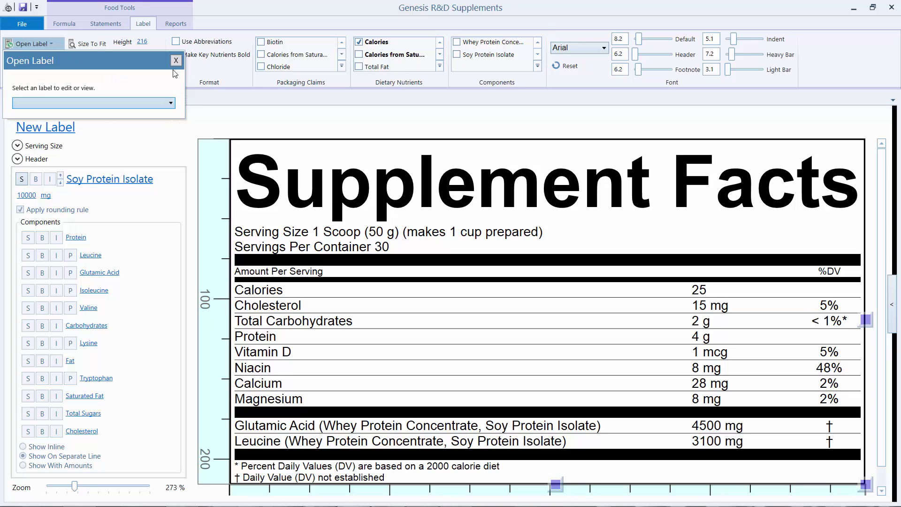
{"action": "left_click", "coordinate": [171, 103]}
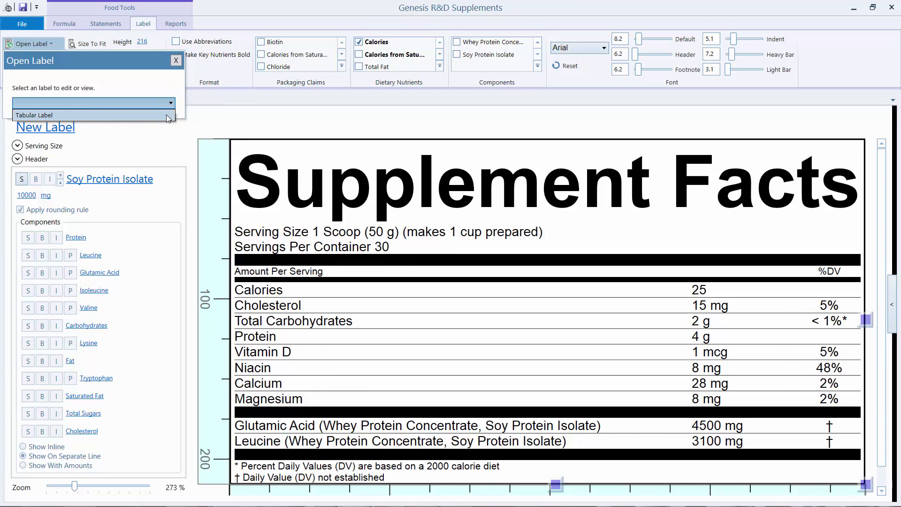
{"action": "left_click", "coordinate": [168, 116]}
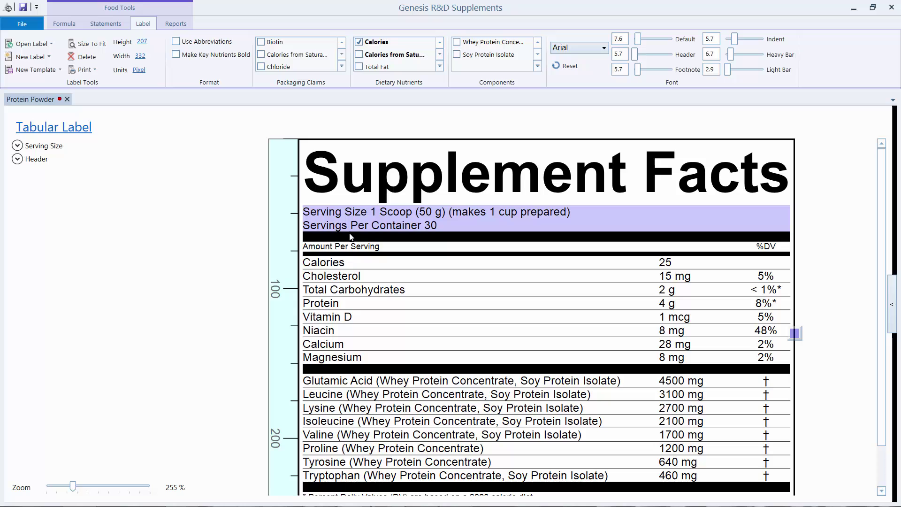